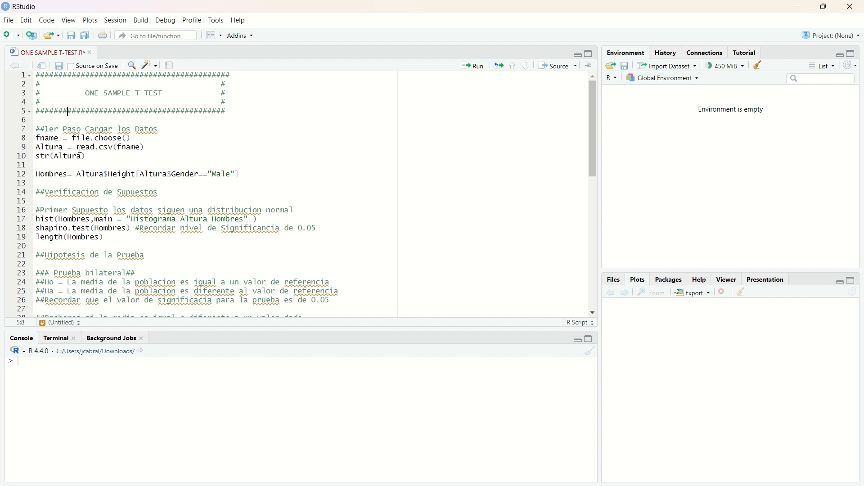
Run the two data-loading lines and choose weight-height.csv to read it into Altura.
mouse_move(80, 149)
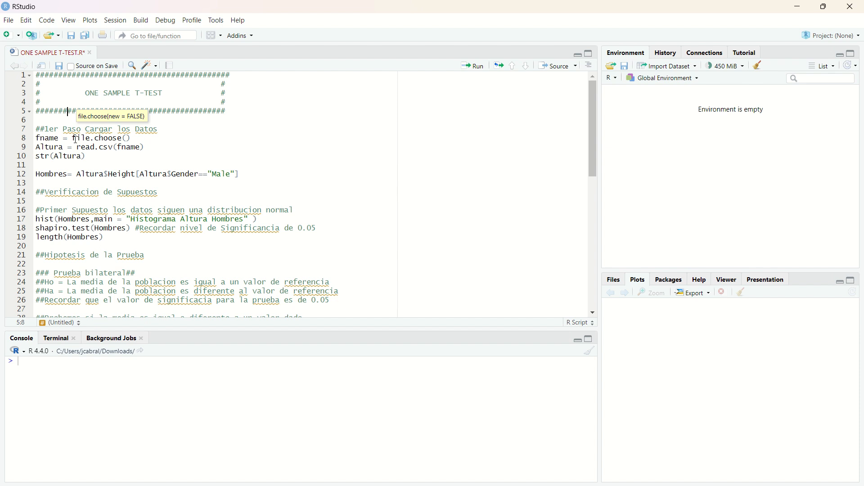
drag(147, 146, 36, 138)
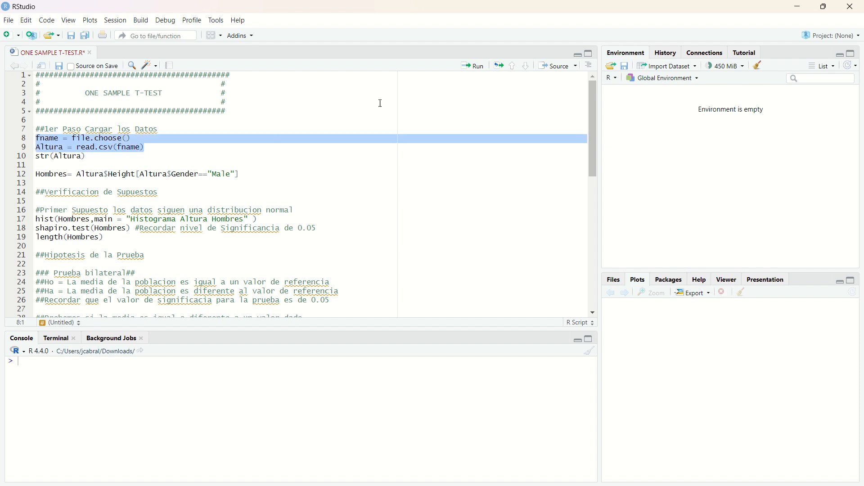
click(470, 72)
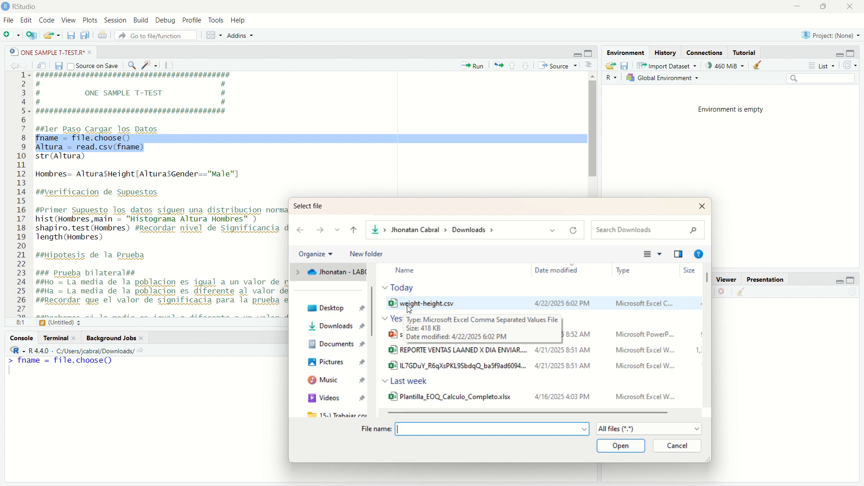
click(429, 310)
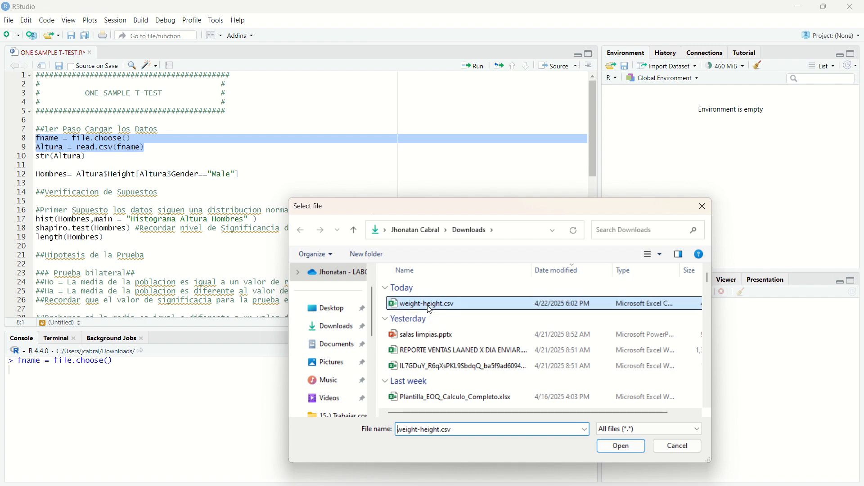
click(625, 447)
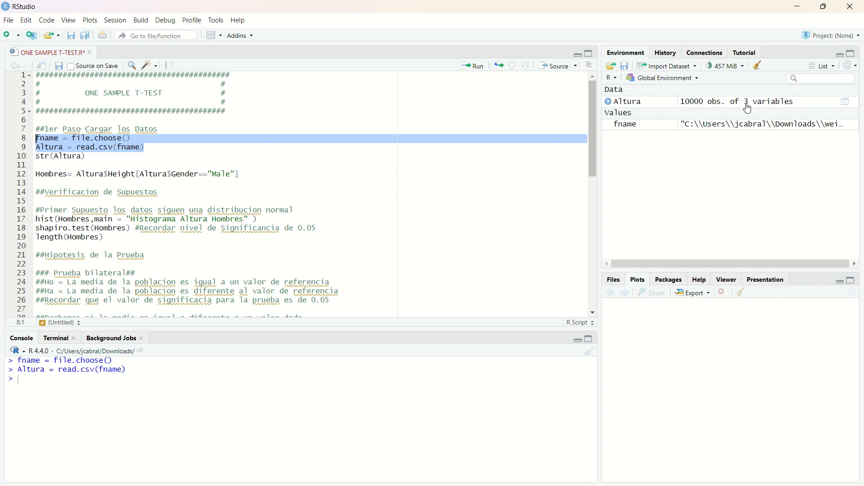
View the Altura data table, close it, and run str(Altura) to examine the variable types.
click(847, 104)
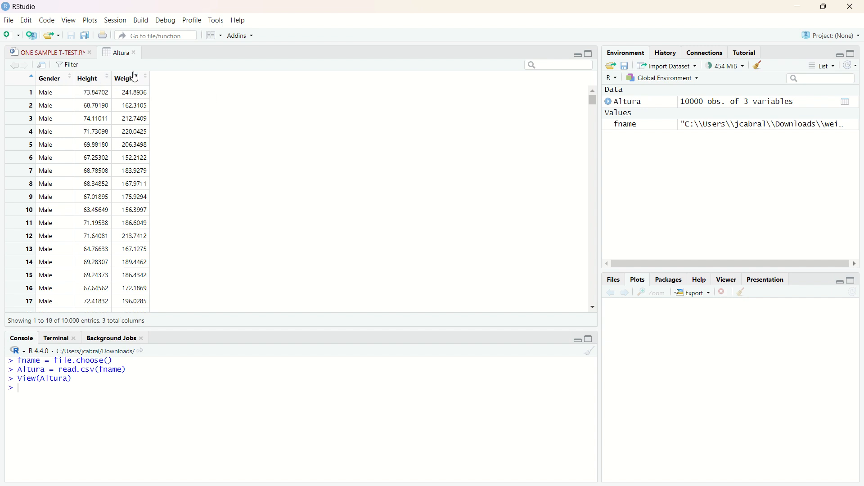
click(135, 53)
drag(82, 158, 36, 158)
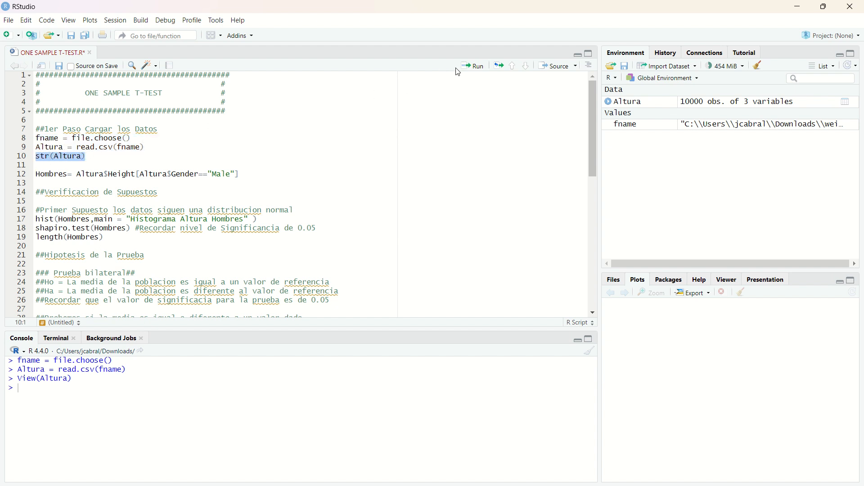
click(472, 67)
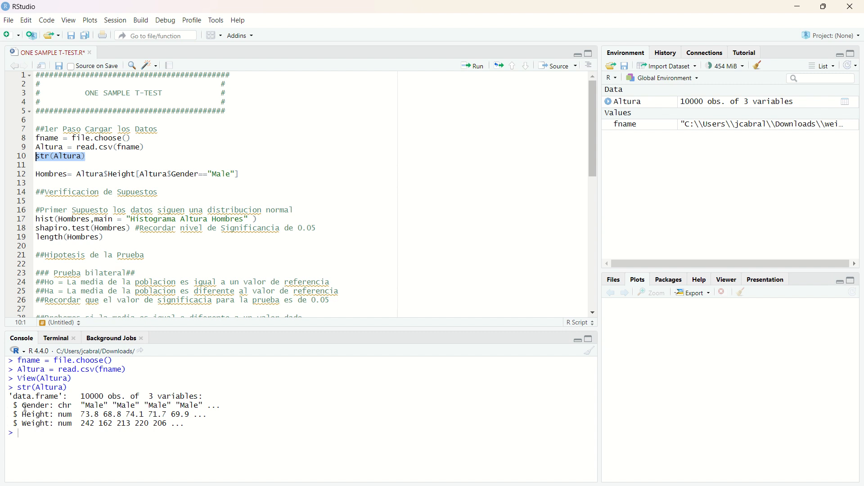
drag(22, 406, 74, 406)
Run the line extracting the male heights into Hombres, and plot their histogram titled "Histograma Altura Hombres".
click(247, 175)
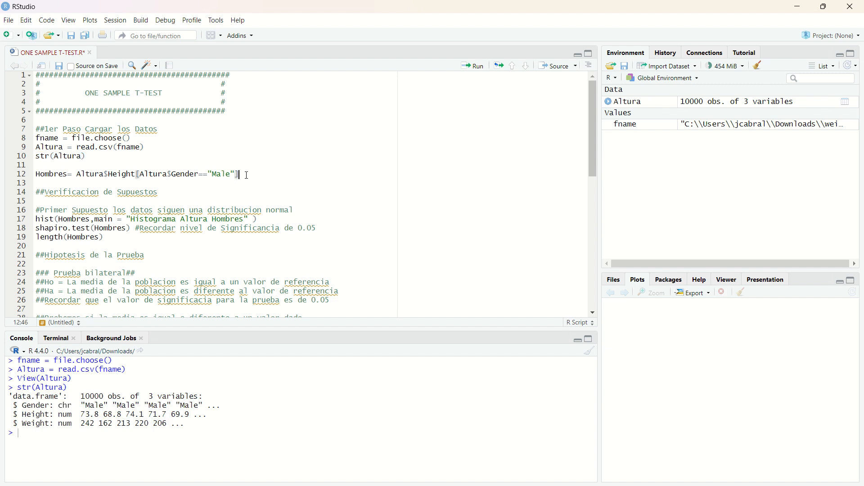
click(467, 68)
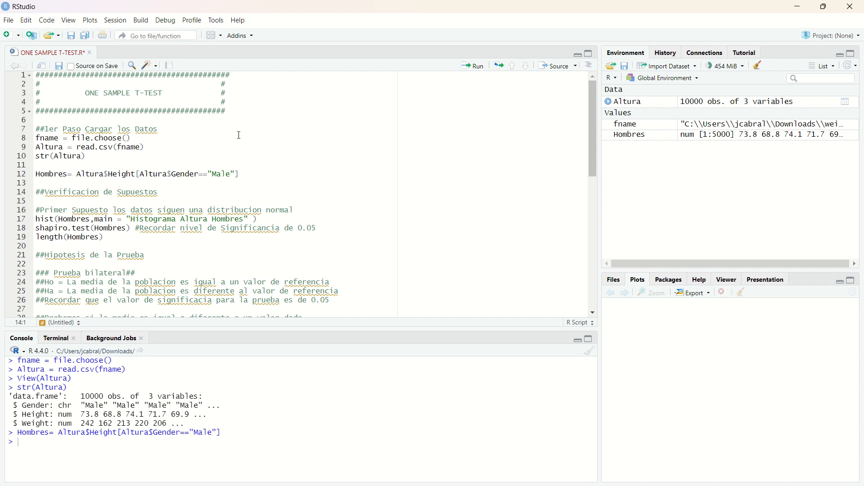
click(265, 211)
click(259, 220)
click(471, 67)
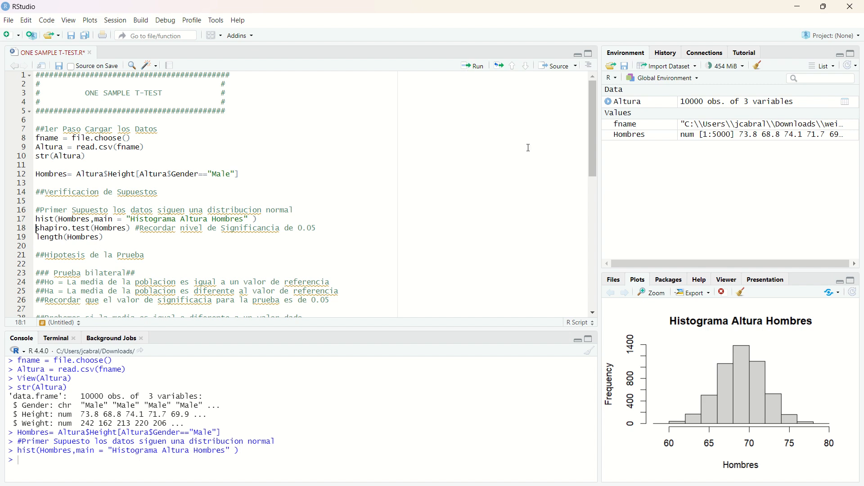
Enlarge the histogram in a separate window to examine its shape, and close that window.
click(691, 293)
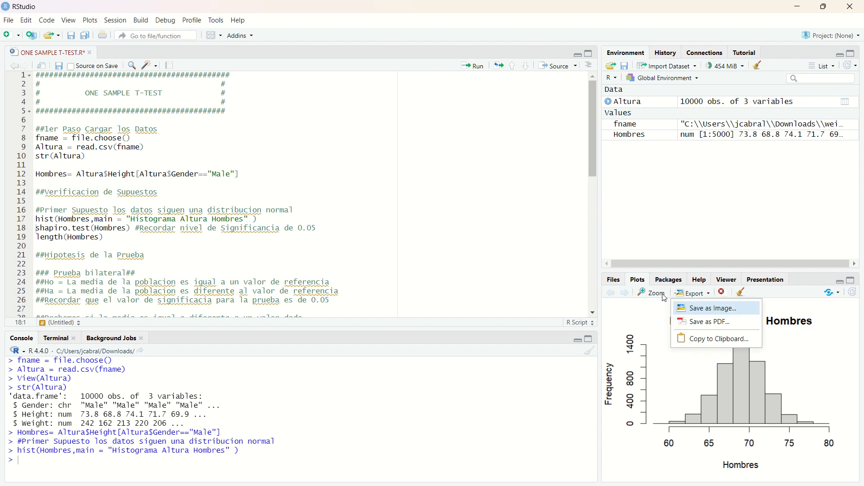
click(641, 319)
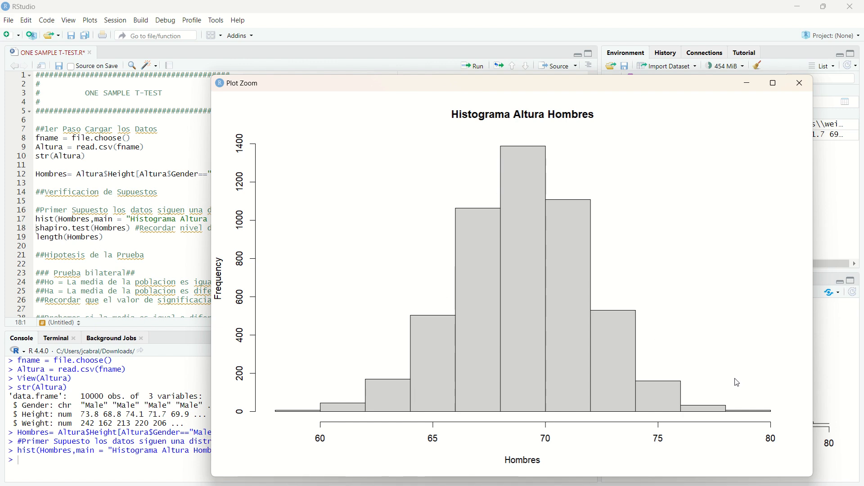
click(801, 84)
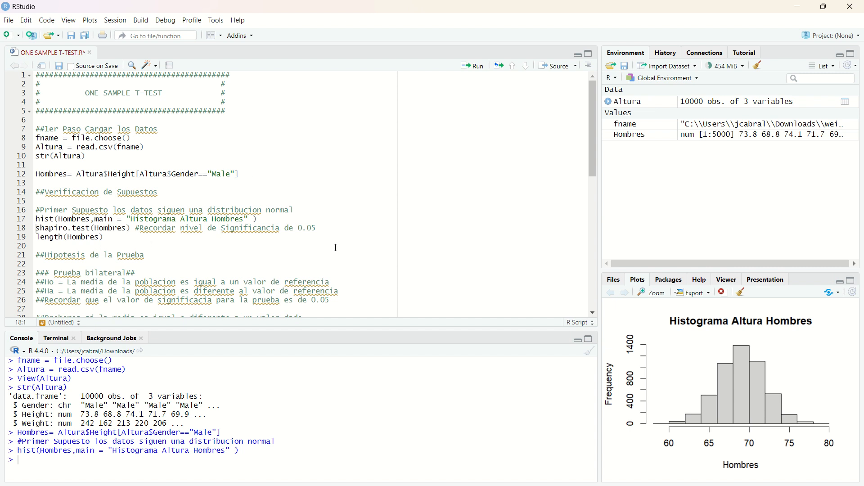
Run the Shapiro-Wilk normality test on Hombres and highlight its p-value in the output.
click(327, 228)
click(463, 67)
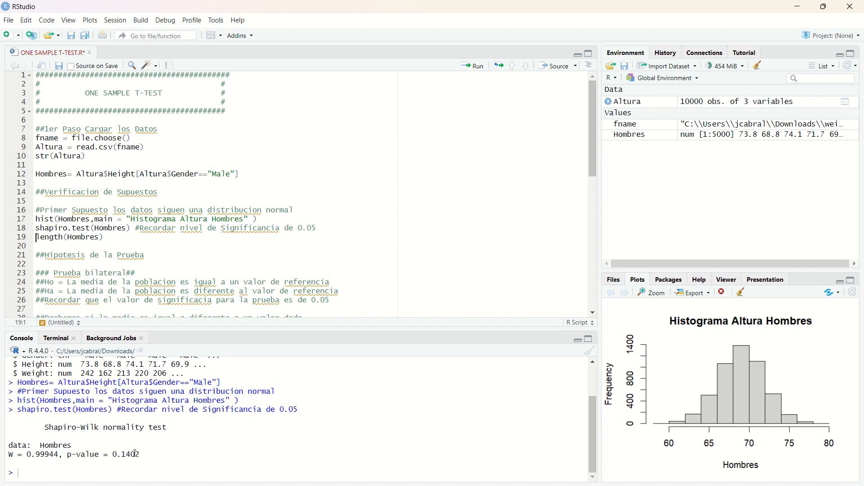
drag(141, 455, 68, 456)
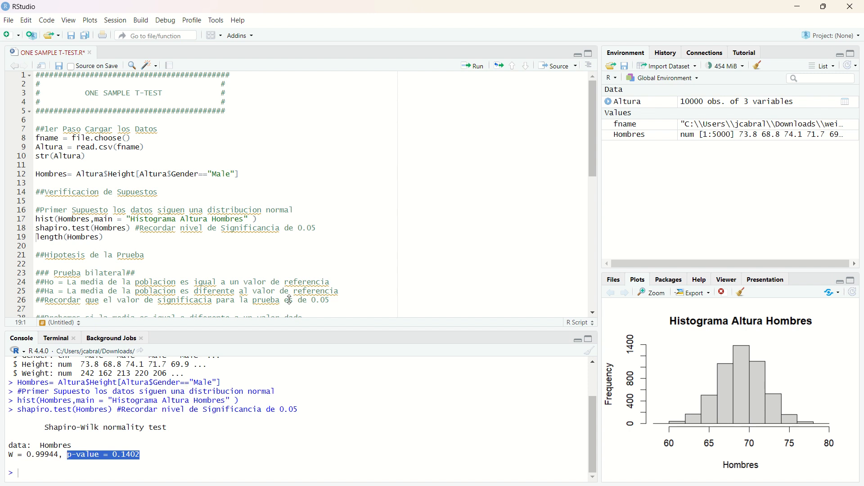
click(328, 227)
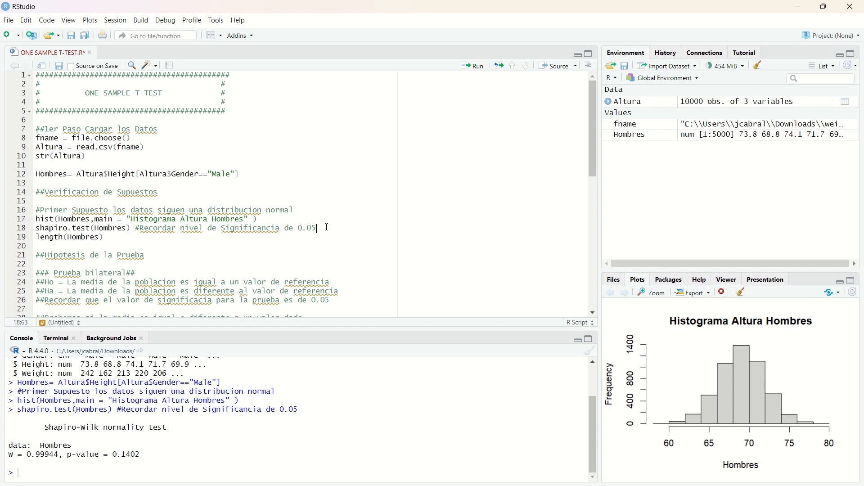
Run length(Hombres) to get the sample size and review the earlier console output.
click(109, 237)
click(470, 66)
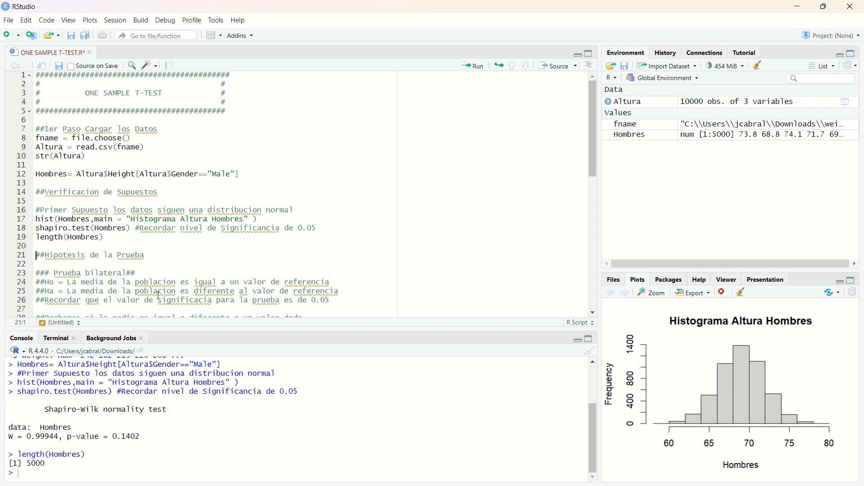
mouse_move(3, 481)
scroll(56, 404, up, 1)
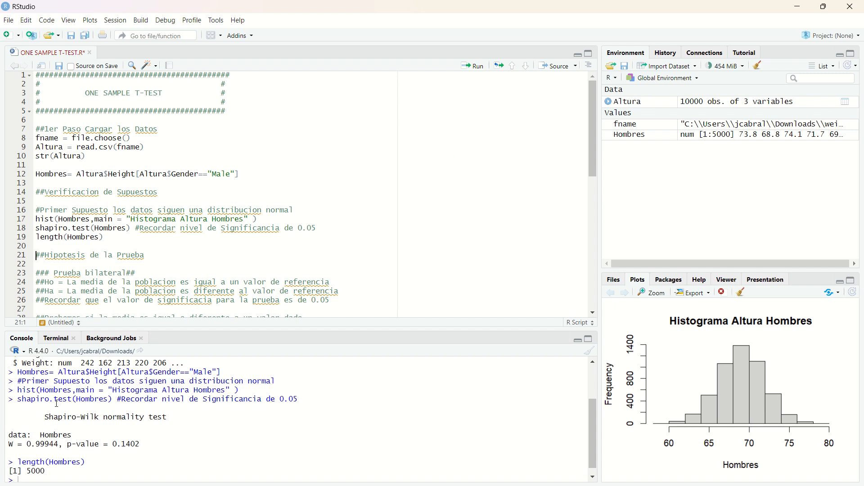
scroll(56, 404, up, 3)
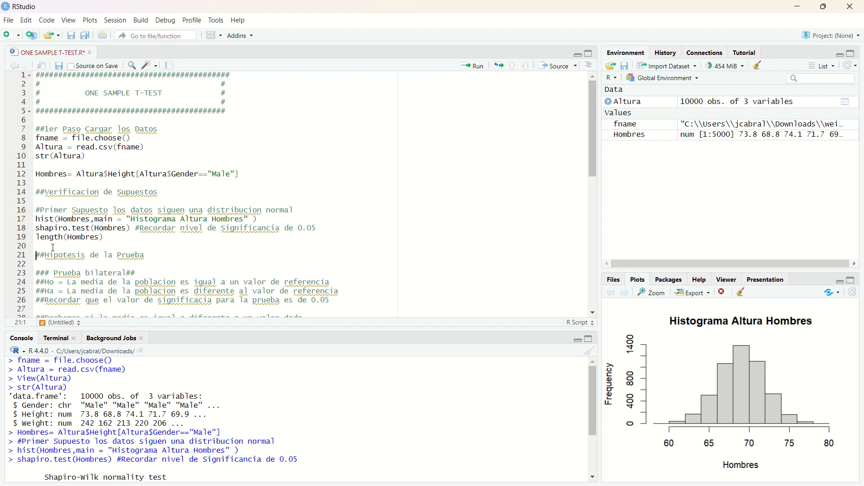
Run the two-sided one-sample t-test on Hombres with mu = 80.
scroll(118, 221, down, 3)
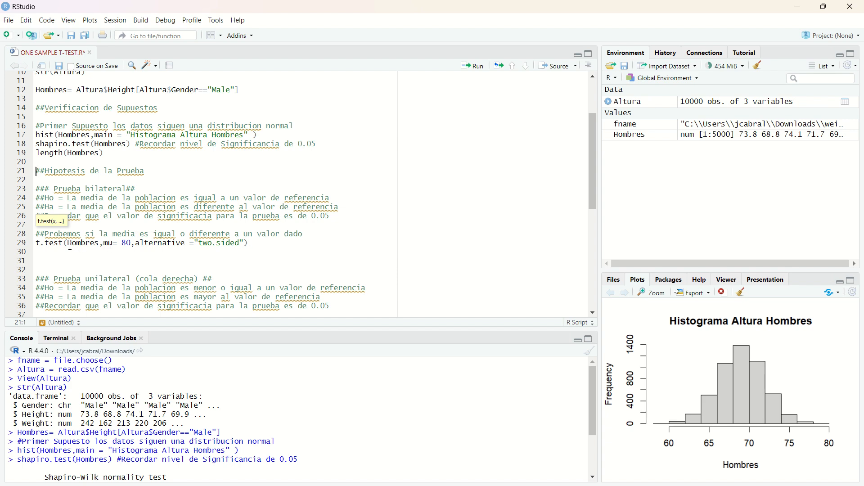
click(81, 243)
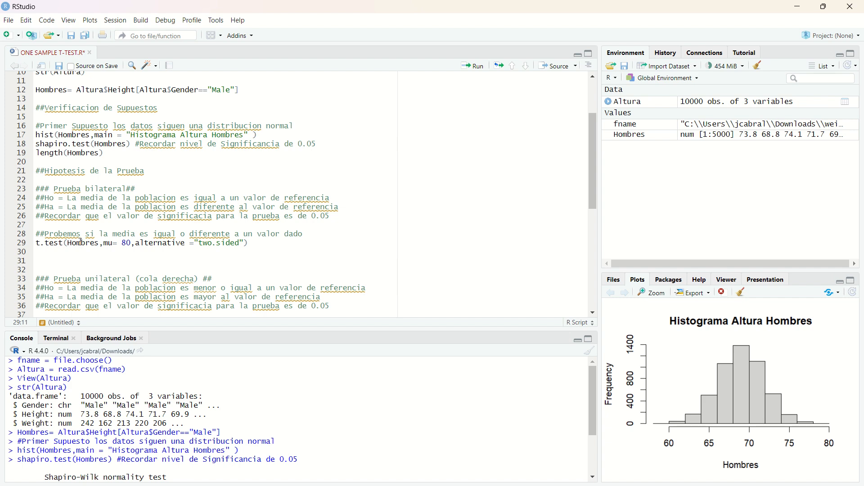
click(108, 244)
mouse_move(253, 244)
mouse_down()
mouse_move(54, 235)
mouse_move(94, 249)
mouse_move(245, 244)
mouse_up()
click(464, 72)
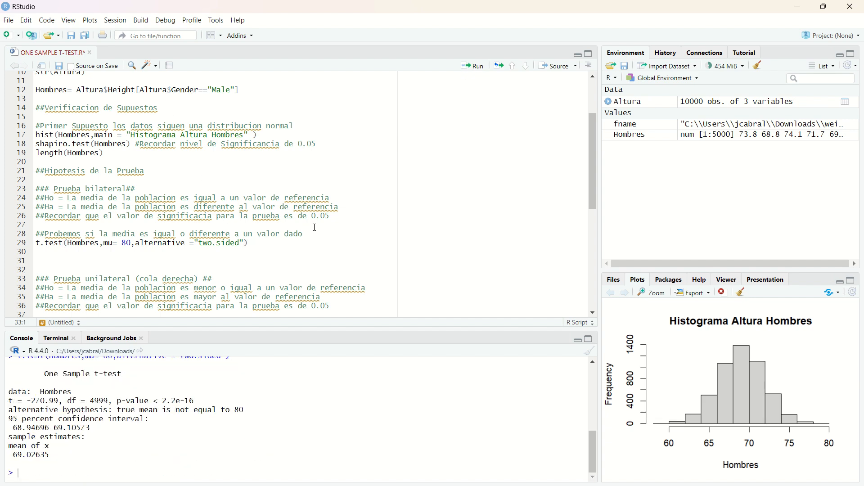
Compare the two-sided test's p-value with the 0.05 significance level and the null and alternative hypotheses in the script comments.
click(335, 217)
click(314, 217)
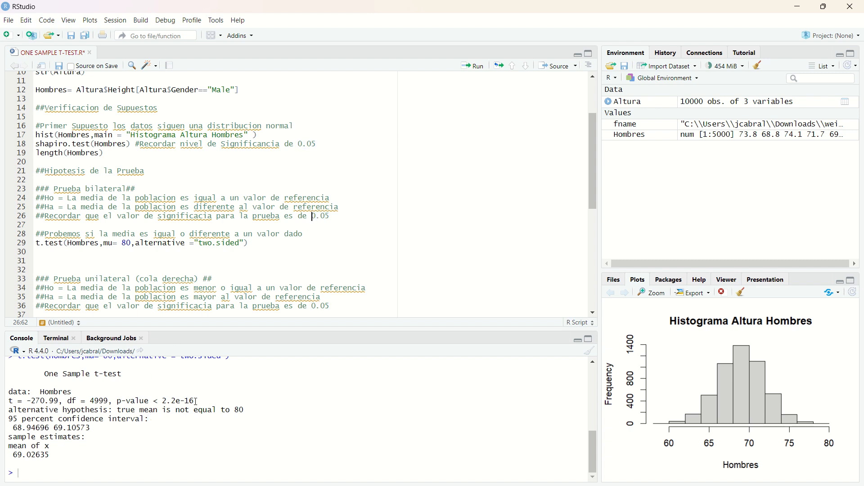
drag(196, 401, 113, 401)
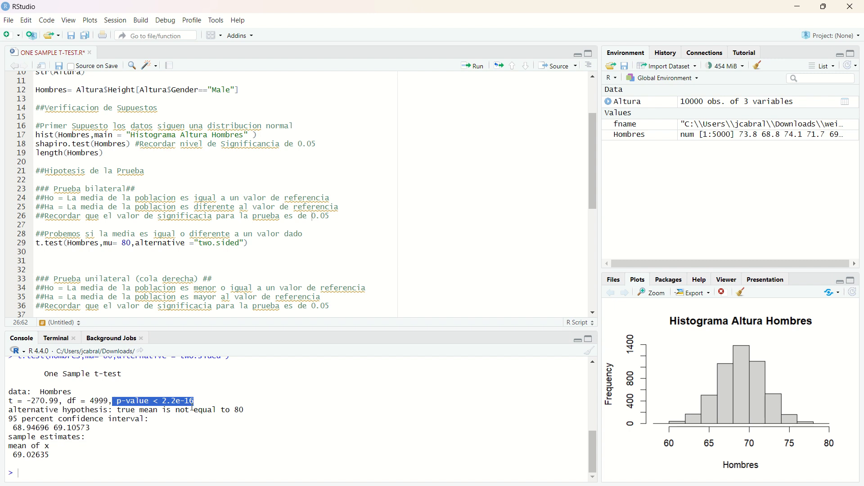
click(186, 398)
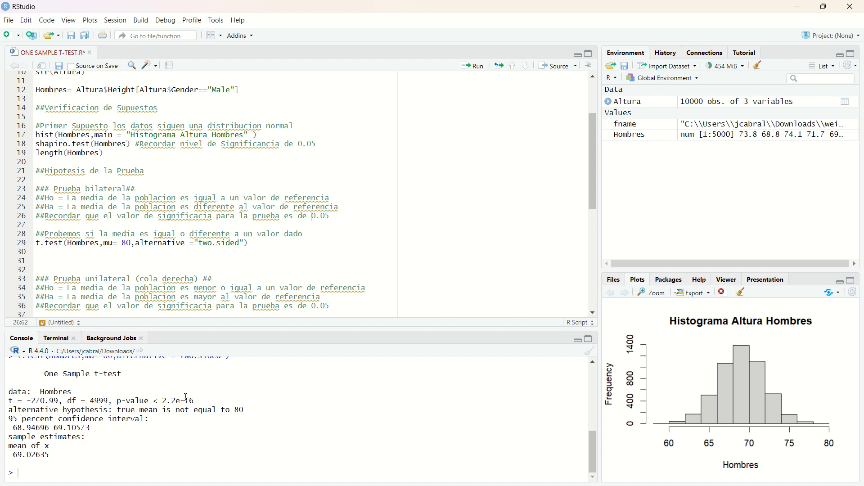
drag(117, 198, 222, 200)
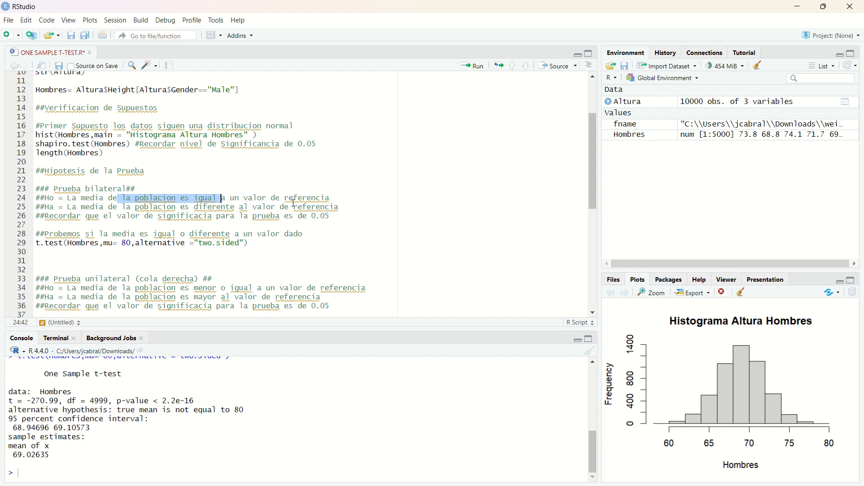
click(100, 208)
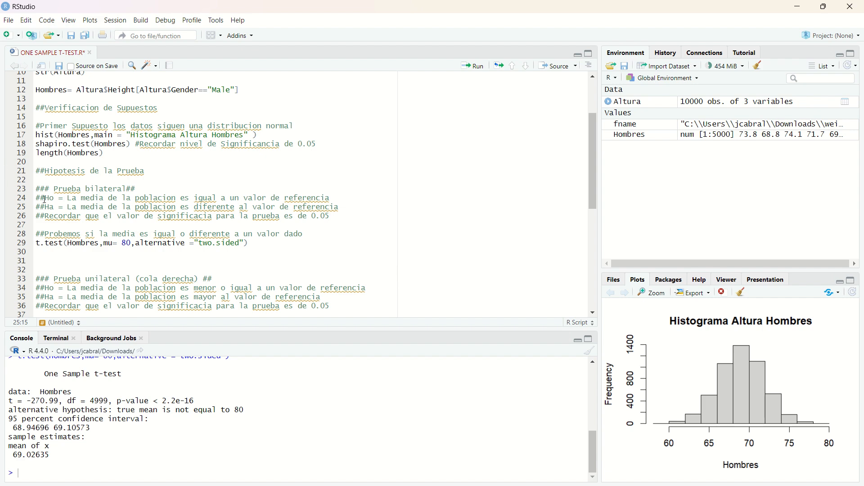
Run the right-tailed t-test on Hombres with mu = 80 and alternative "greater", and highlight its p-value.
scroll(71, 233, down, 2)
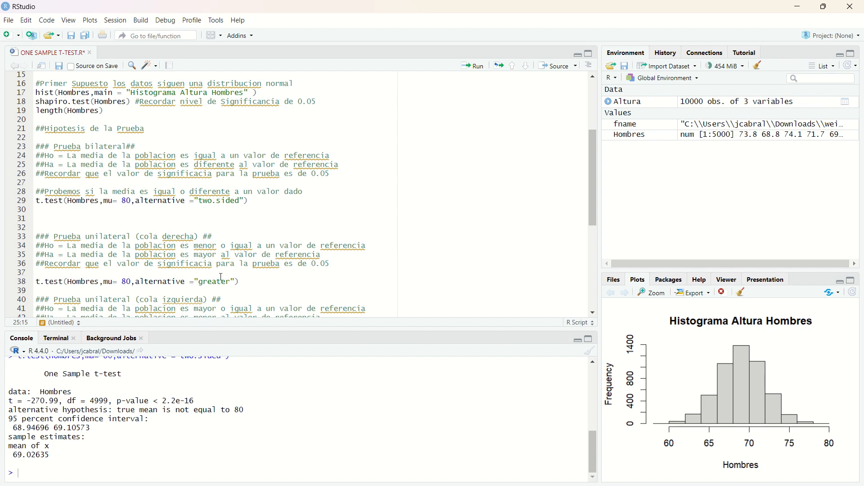
click(255, 283)
click(471, 66)
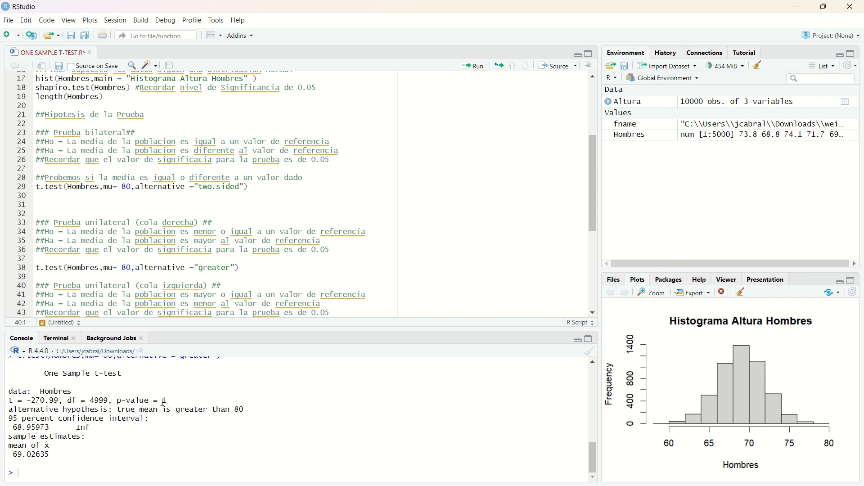
double_click(164, 401)
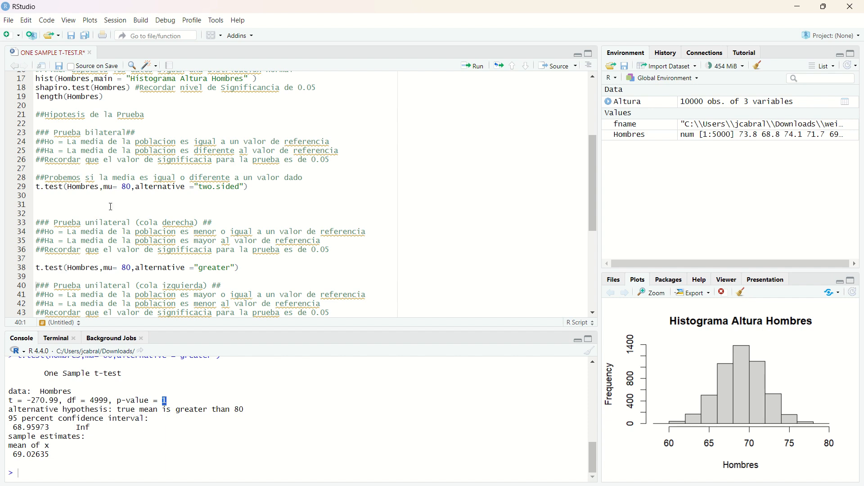
Insert an extra blank line between the left-tailed t-test and the boxplot command.
scroll(134, 262, down, 2)
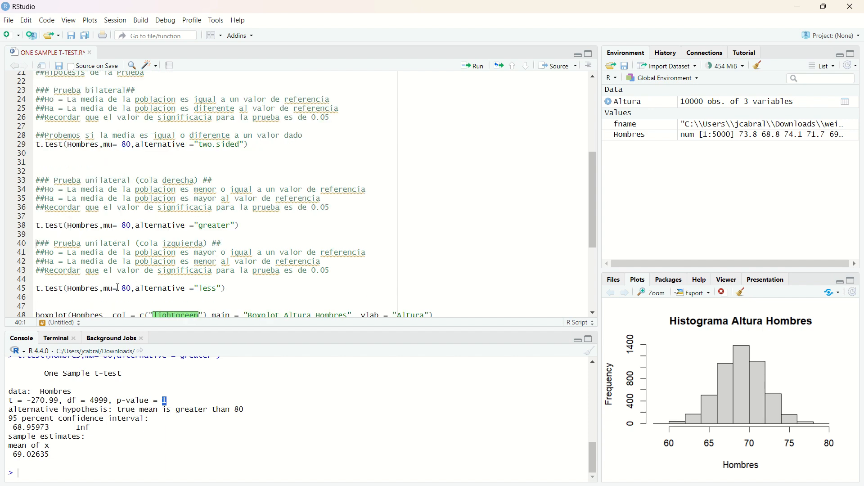
click(88, 301)
key(Return)
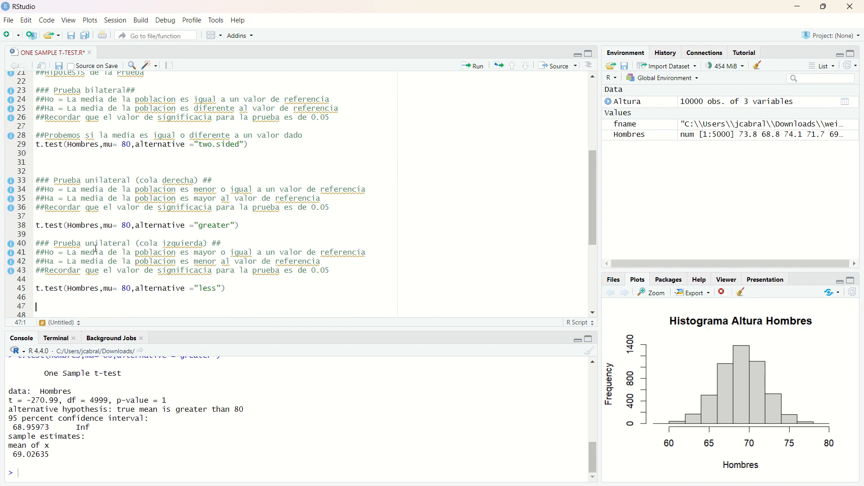
Run the left-tailed t-test on Hombres with mu = 80 and alternative "less".
click(96, 247)
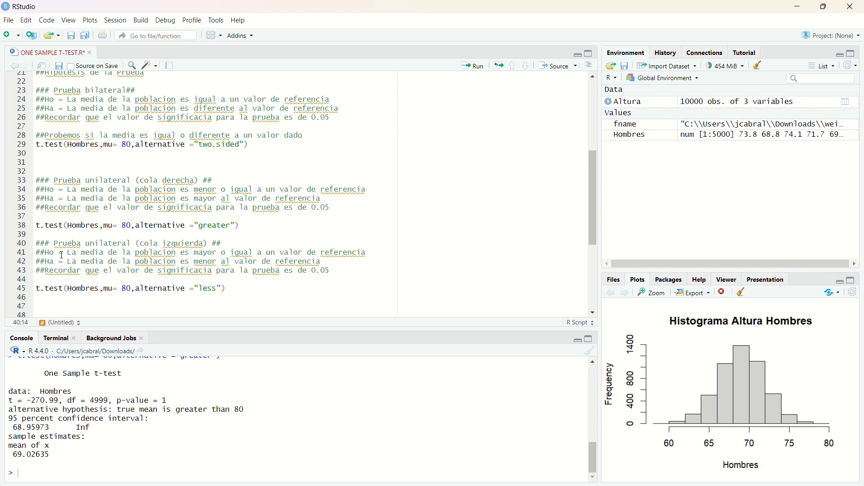
click(231, 288)
click(472, 65)
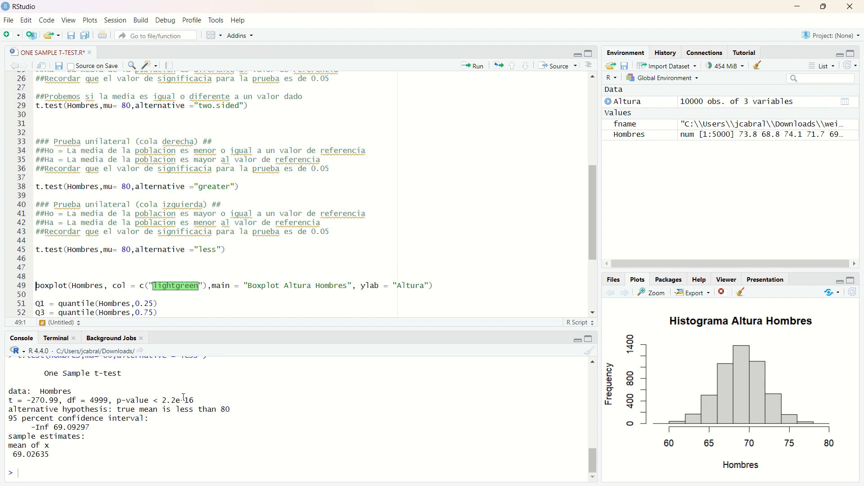
Highlight the left-tailed test's p-value and review the two-sided test's output and hypotheses.
drag(195, 401, 163, 400)
scroll(166, 408, up, 5)
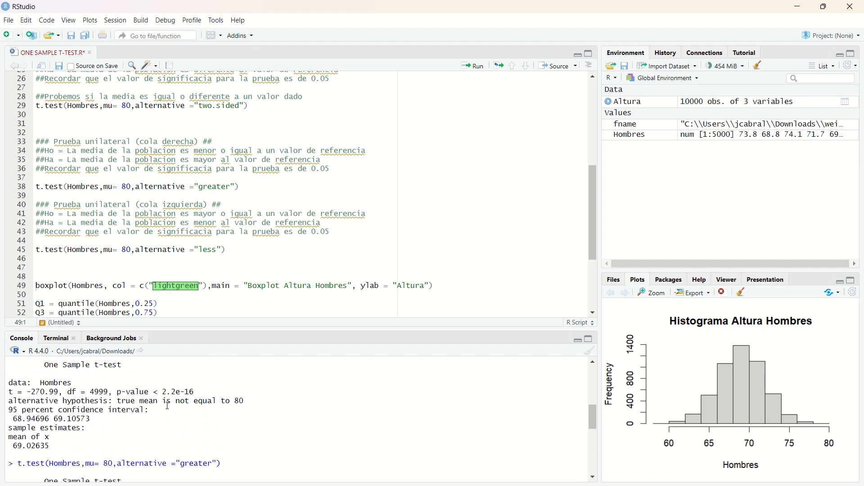
scroll(118, 221, up, 5)
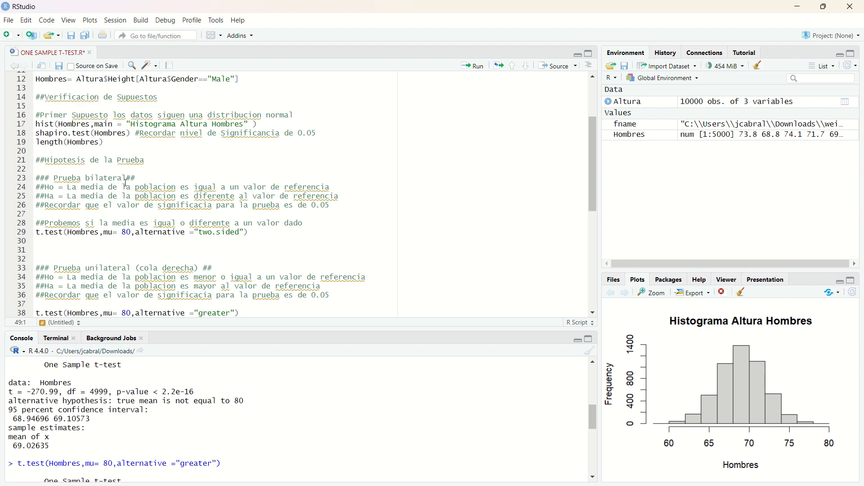
Run the lightgreen boxplot of Hombres titled "Boxplot Altura Hombres" with y-axis label "Altura", and inspect it enlarged for outliers.
scroll(127, 183, down, 6)
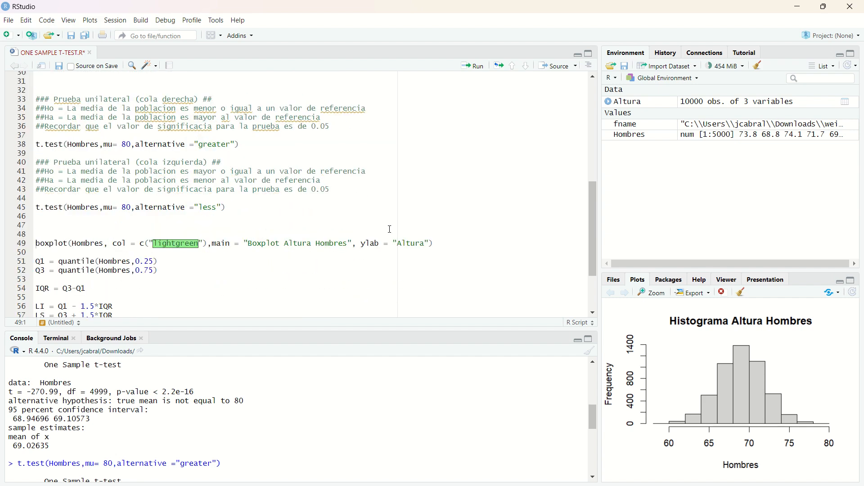
click(445, 244)
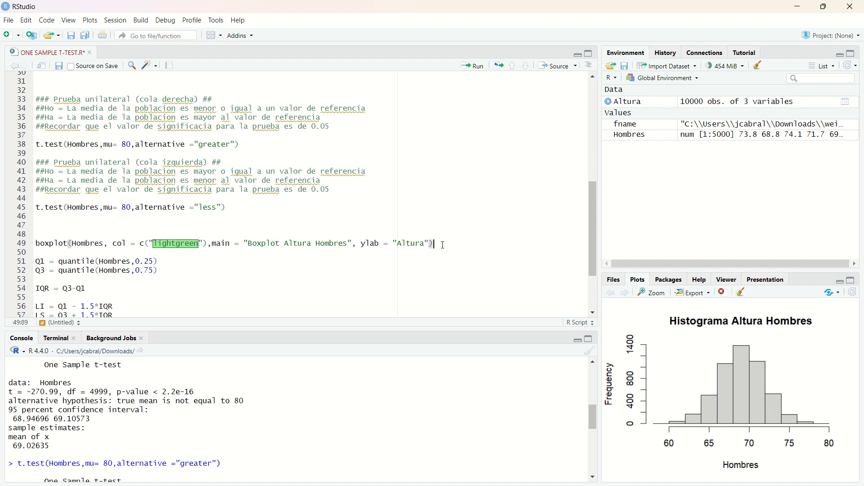
drag(443, 245, 6, 246)
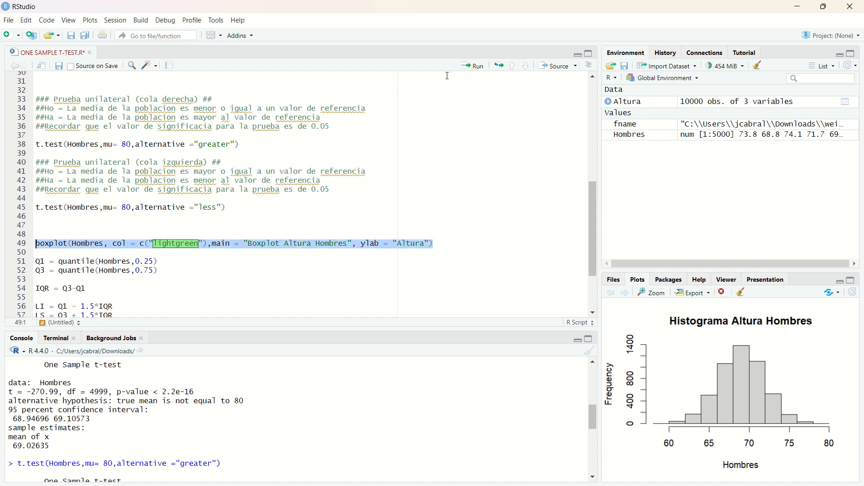
click(471, 66)
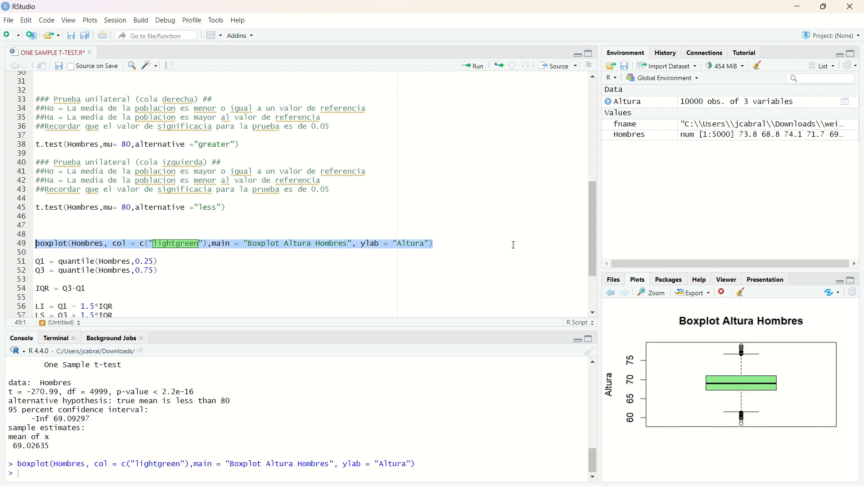
click(652, 294)
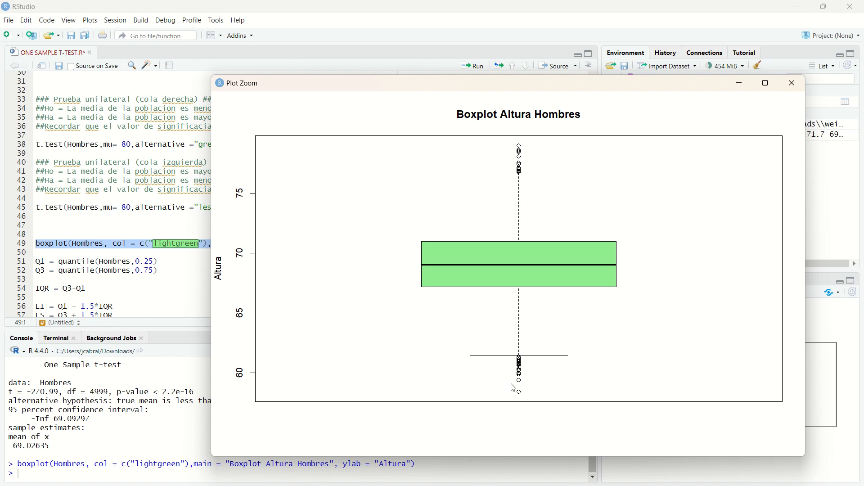
click(794, 92)
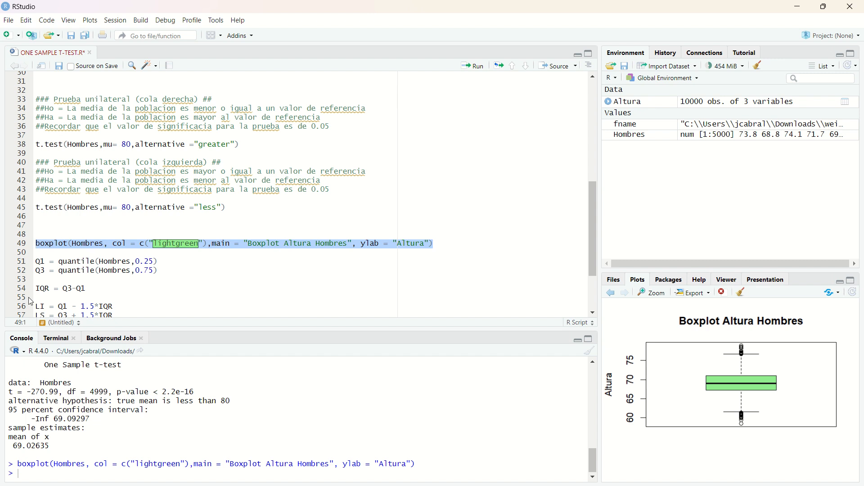
Compute the quartiles of Hombres by running the script lines for Q1 (quantile 0.25) and Q3 (quantile 0.75).
click(41, 262)
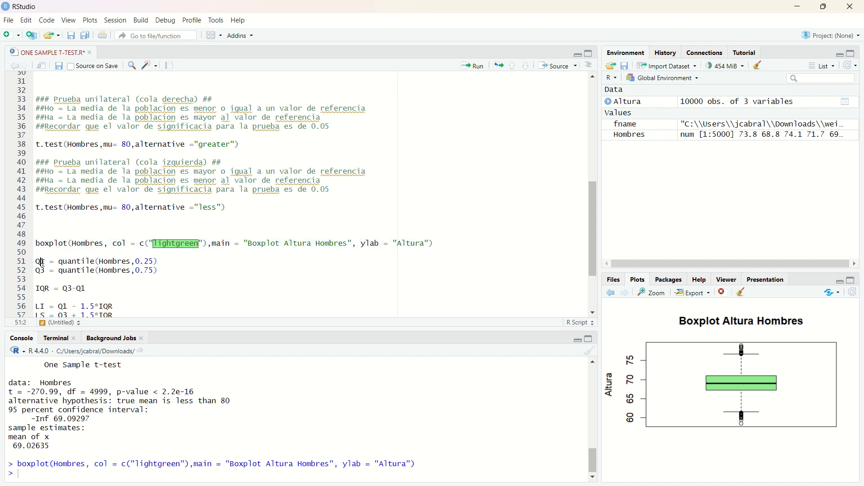
click(157, 262)
click(60, 263)
drag(60, 262, 96, 261)
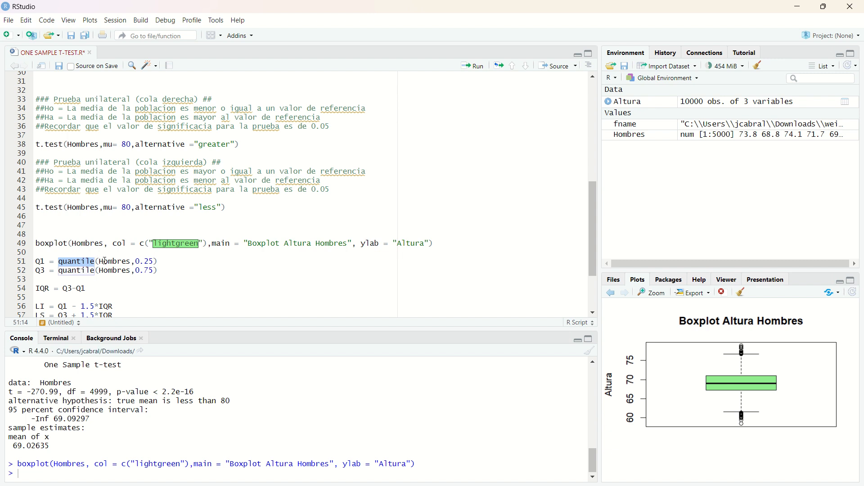
click(137, 262)
drag(137, 262, 151, 262)
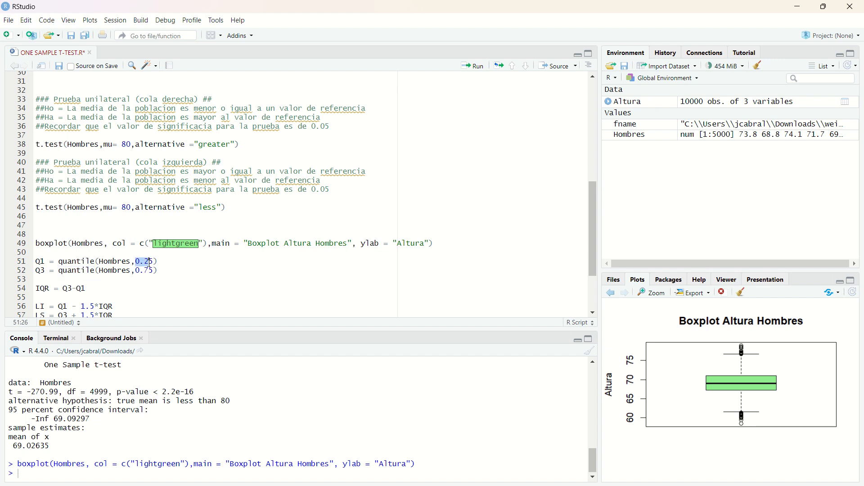
click(154, 262)
click(473, 65)
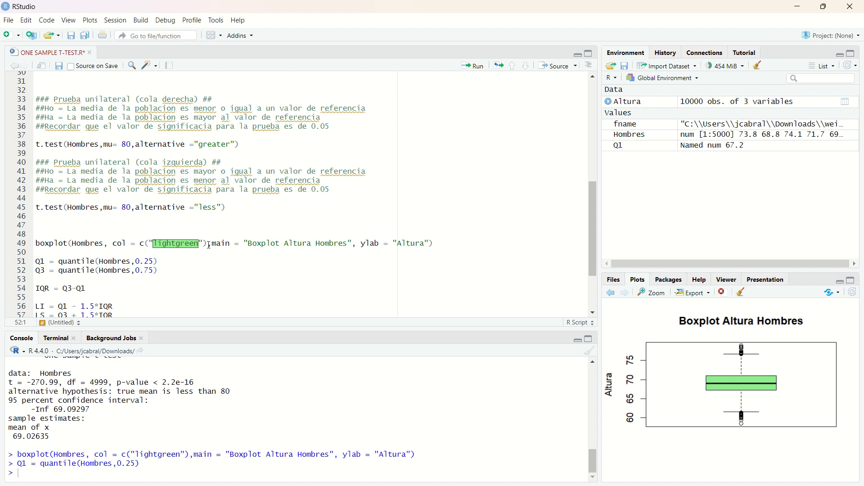
click(168, 273)
click(470, 66)
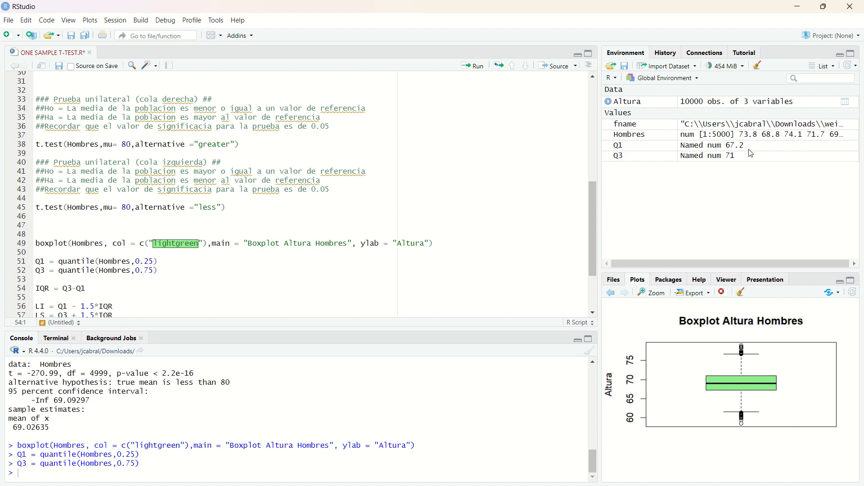
Compute IQR = Q3-Q1 and the outlier limits LI = Q1 - 1.5*IQR and LS = Q3 + 1.5*IQR.
click(94, 290)
click(473, 66)
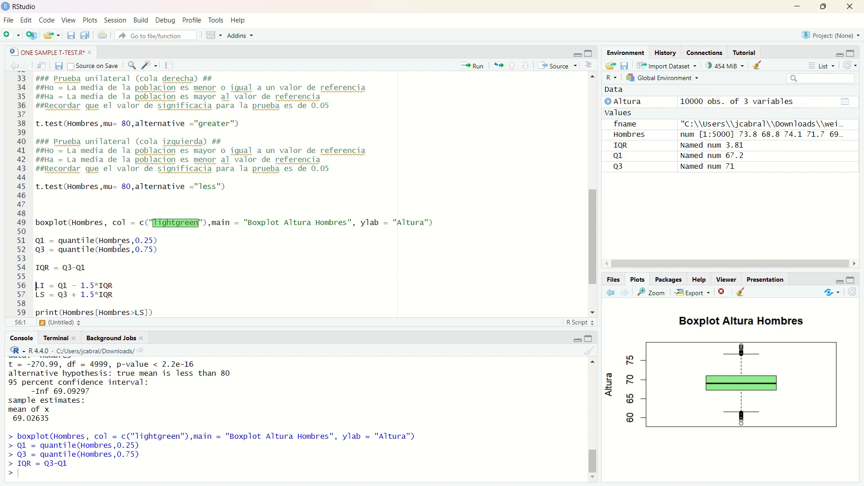
scroll(118, 251, down, 2)
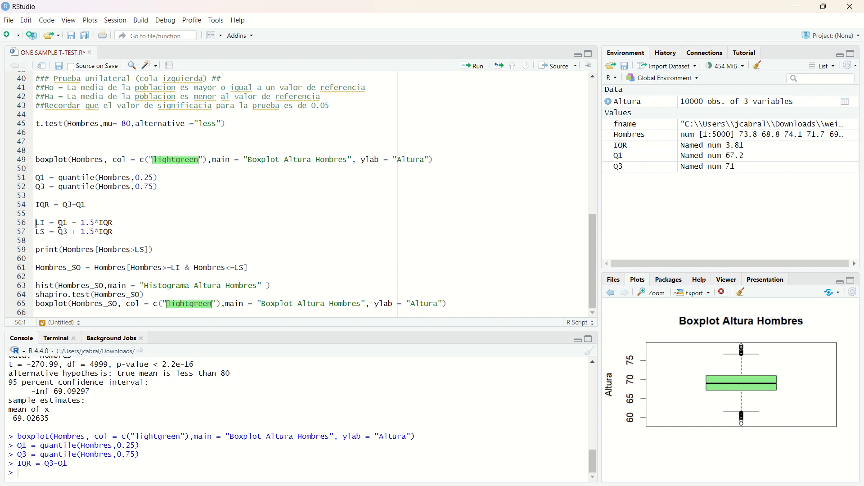
click(117, 223)
drag(114, 232, 21, 226)
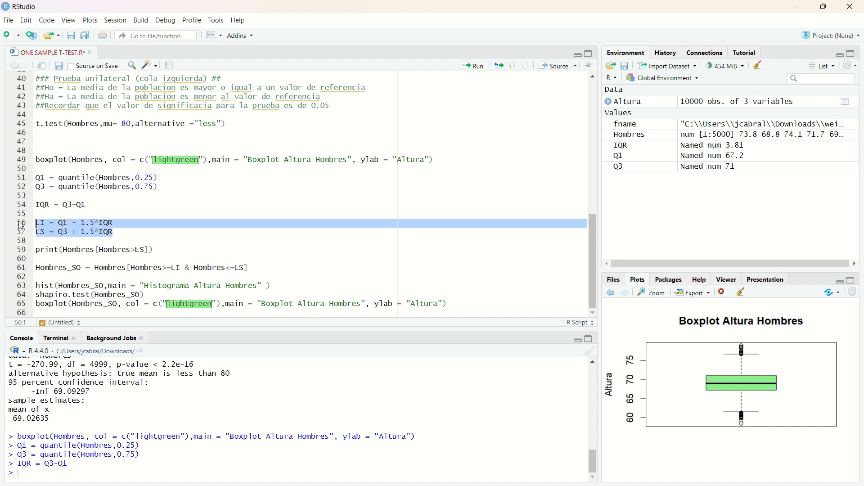
click(471, 66)
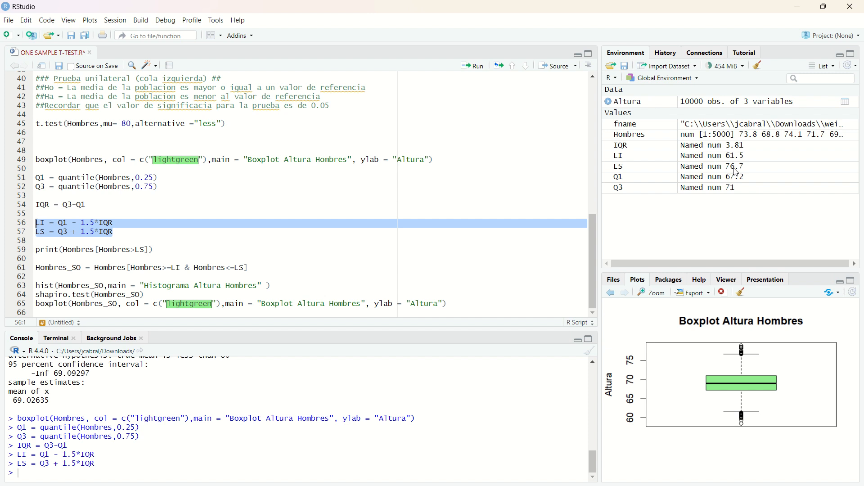
Create Hombres_SO without outliers by running the line that keeps Hombres values >= LI and <= LS.
click(46, 268)
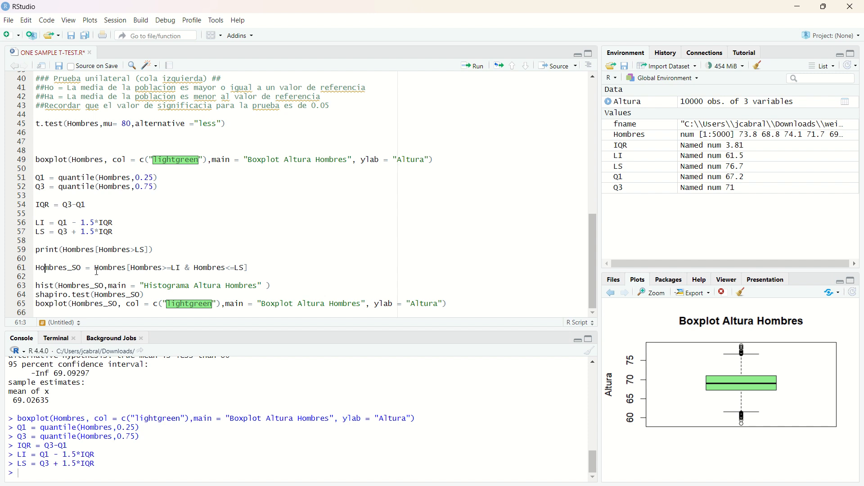
drag(95, 268, 162, 270)
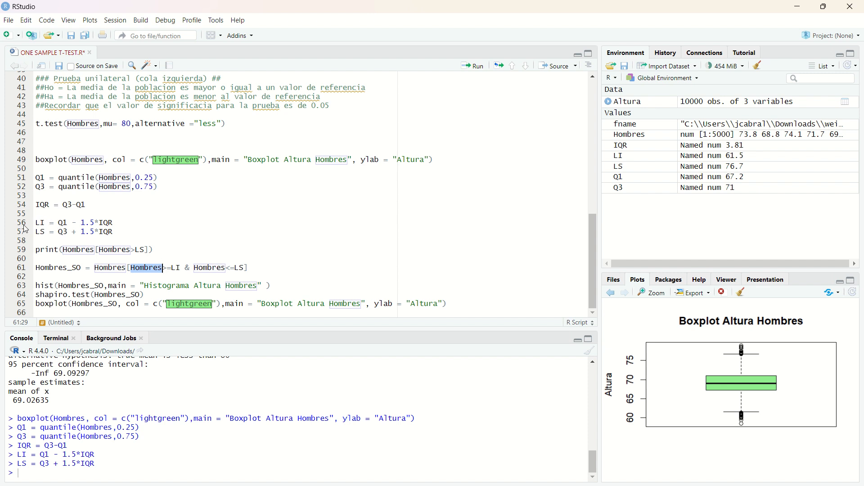
scroll(166, 273, up, 2)
scroll(179, 283, down, 2)
click(262, 267)
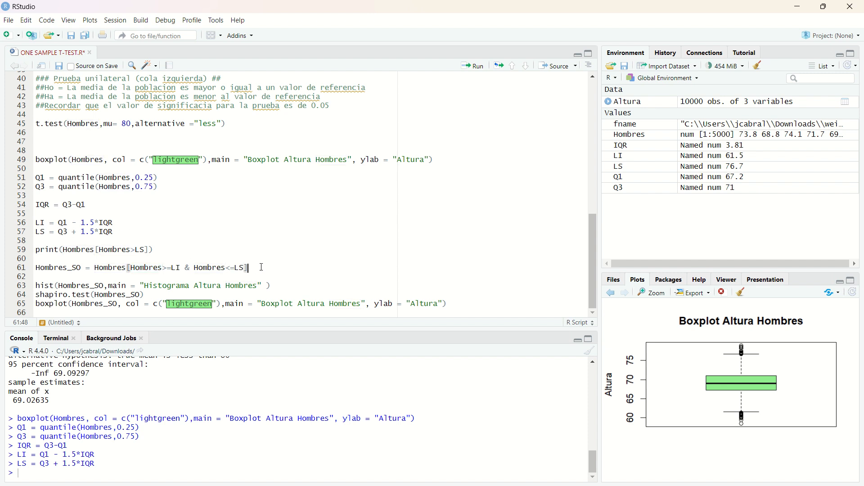
click(473, 66)
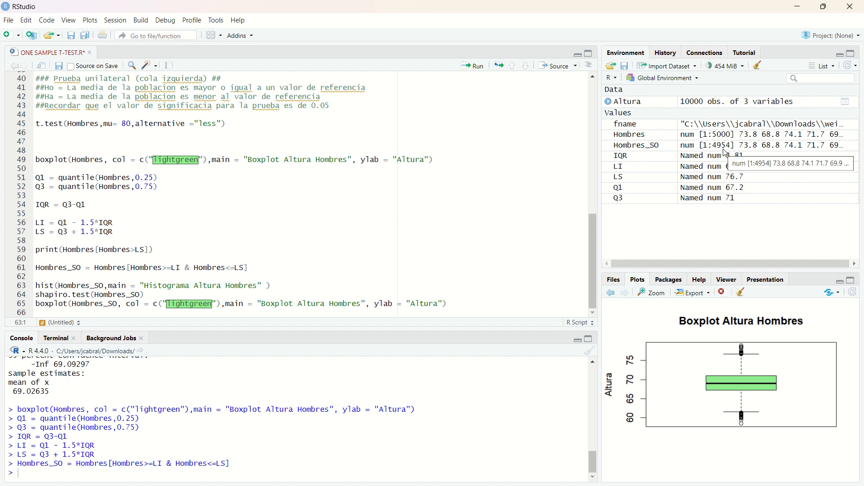
Run the lightgreen boxplot of Hombres_SO and inspect it enlarged.
click(469, 306)
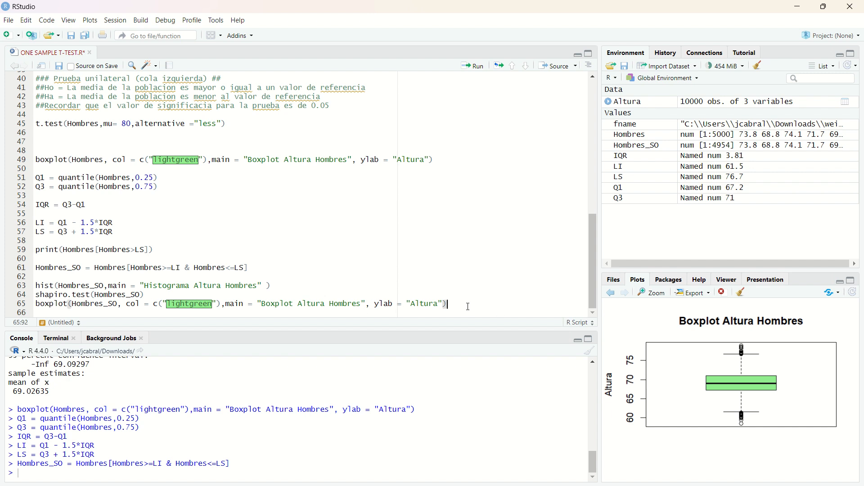
click(473, 67)
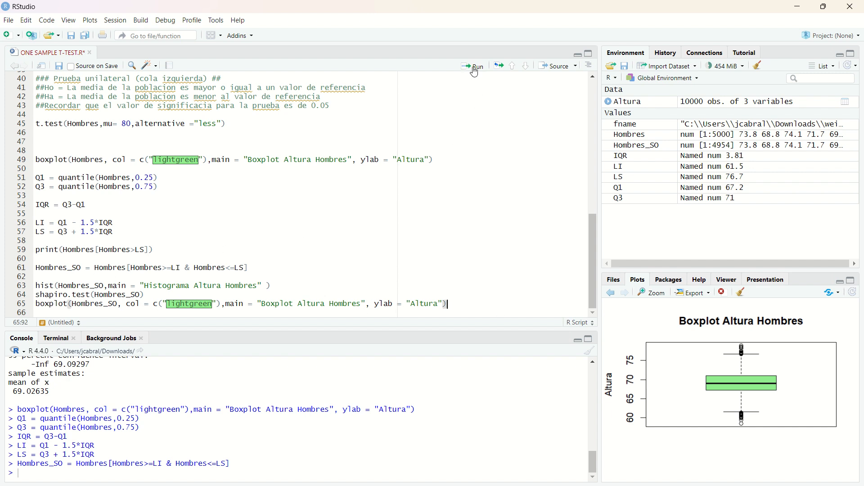
click(653, 293)
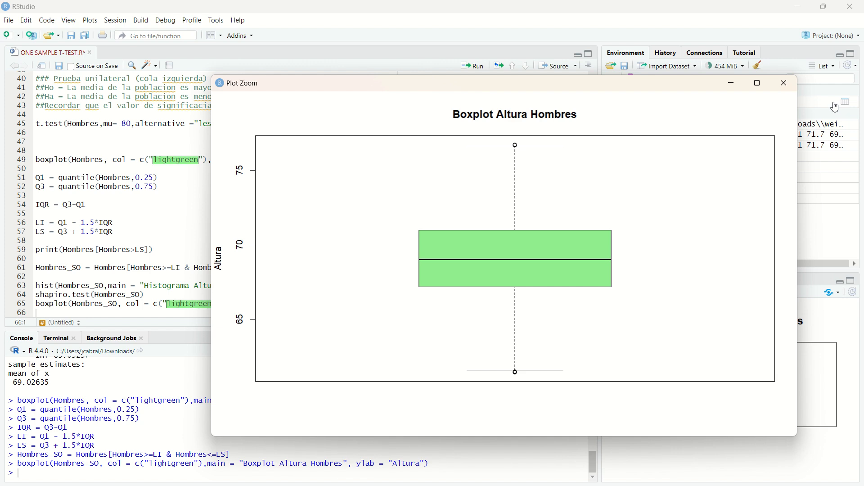
click(786, 86)
Run the Shapiro-Wilk normality test on Hombres_SO and highlight its p-value.
click(151, 295)
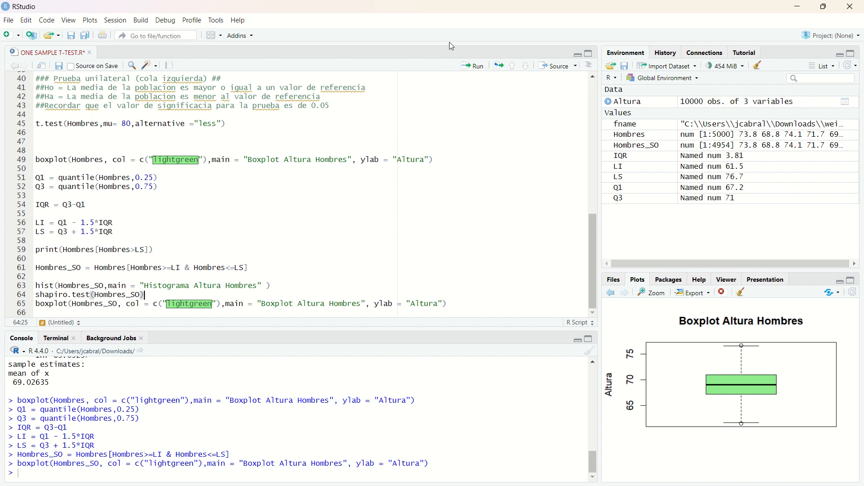
click(469, 67)
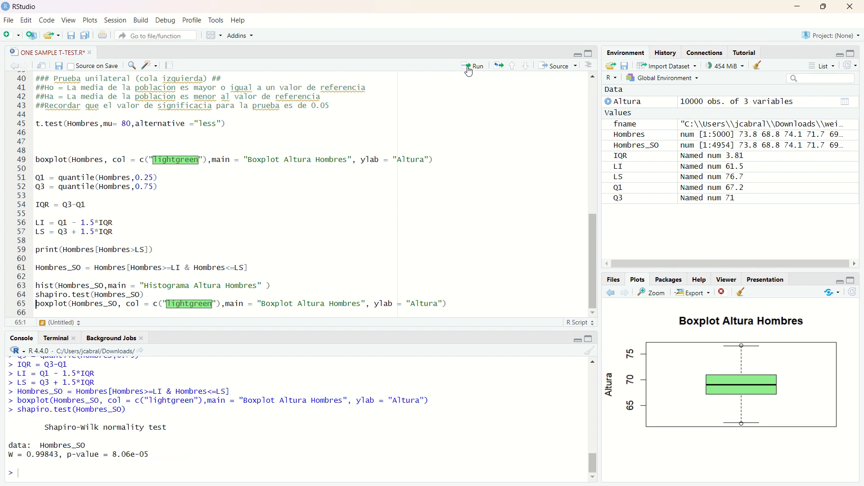
drag(113, 453, 151, 454)
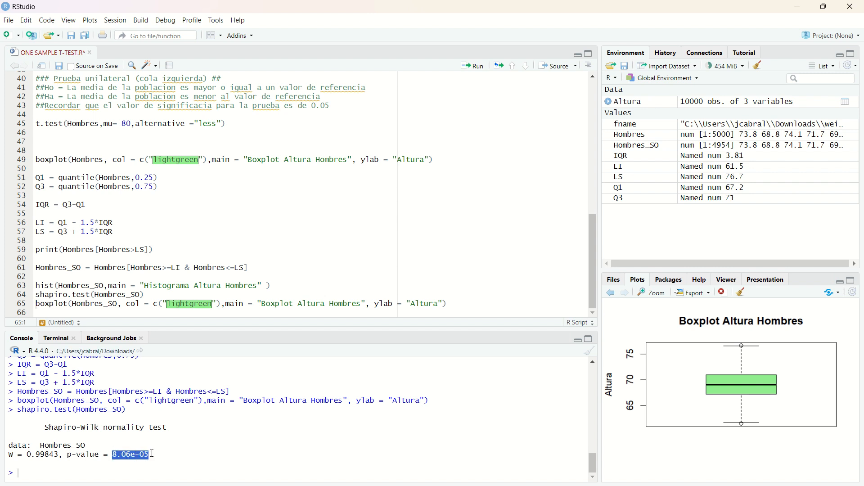